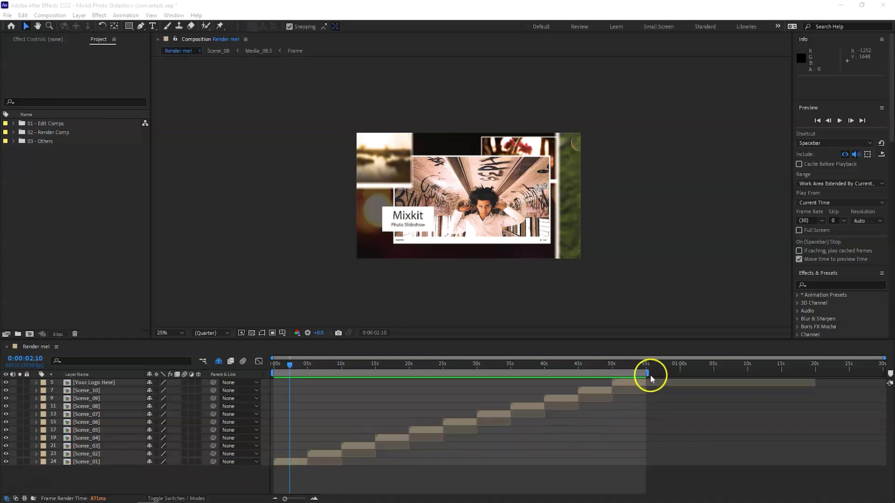
Open the Scene_01 precomp and select its Media_01.3 layer
{"action": "double_click", "coordinate": [95, 462]}
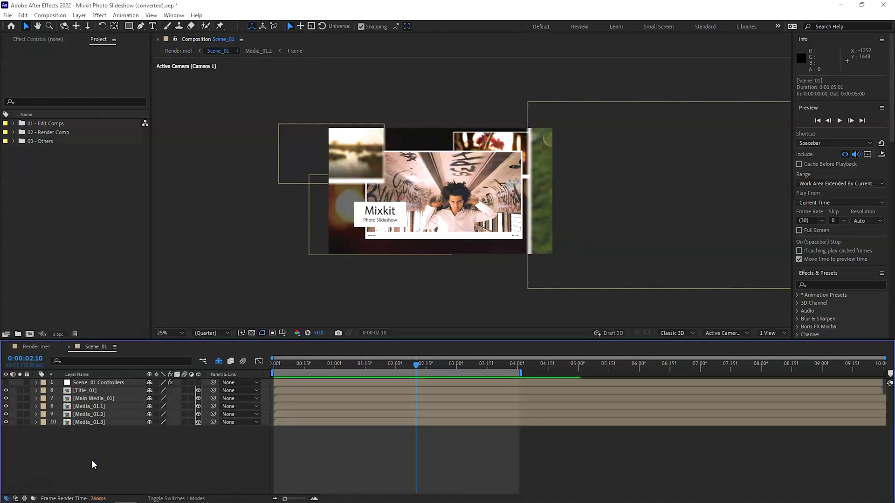
{"action": "left_click", "coordinate": [96, 459]}
{"action": "left_click", "coordinate": [99, 439]}
{"action": "left_click", "coordinate": [89, 423]}
Open the Media_01.3 composition and preview its beach-shore clip
{"action": "double_click", "coordinate": [92, 425]}
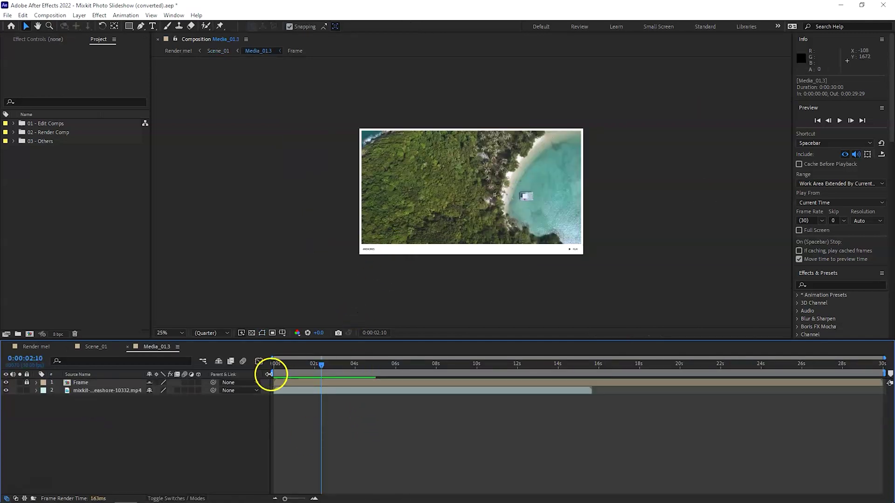
{"action": "left_click", "coordinate": [280, 365]}
{"action": "key", "text": "space"}
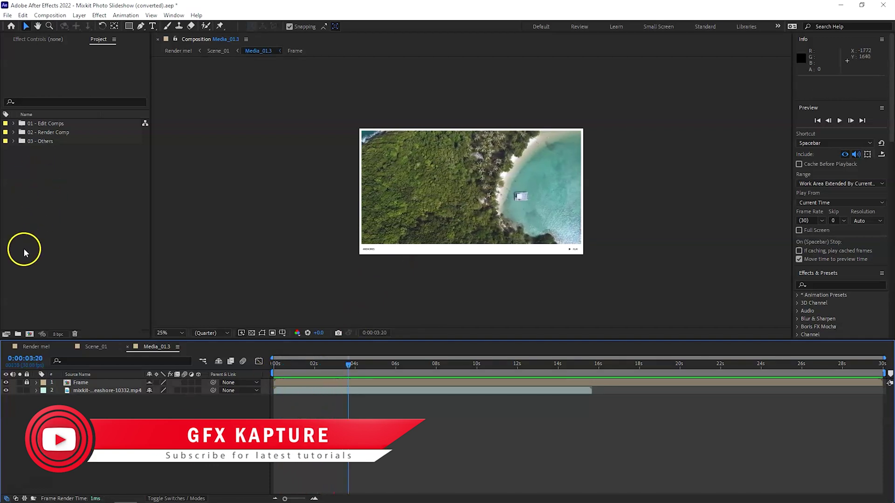
{"action": "left_click", "coordinate": [35, 242]}
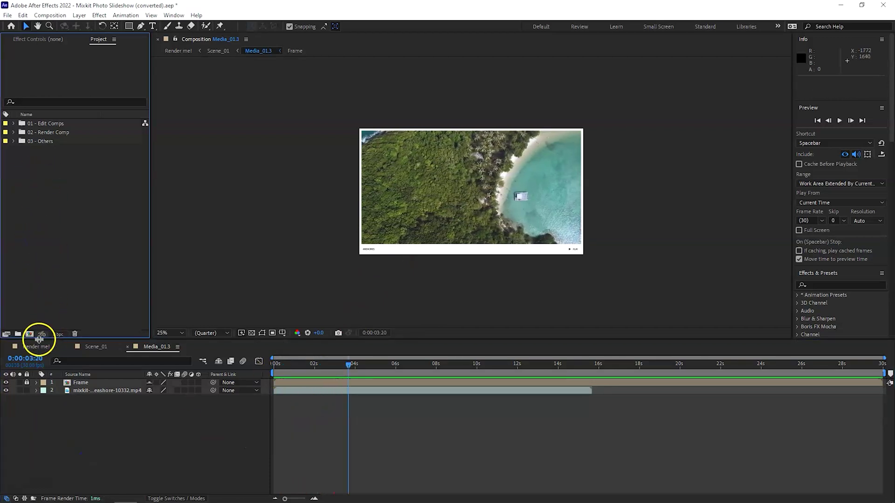
Create a new project folder named Media and bring up the Import File dialog
{"action": "left_click", "coordinate": [18, 334]}
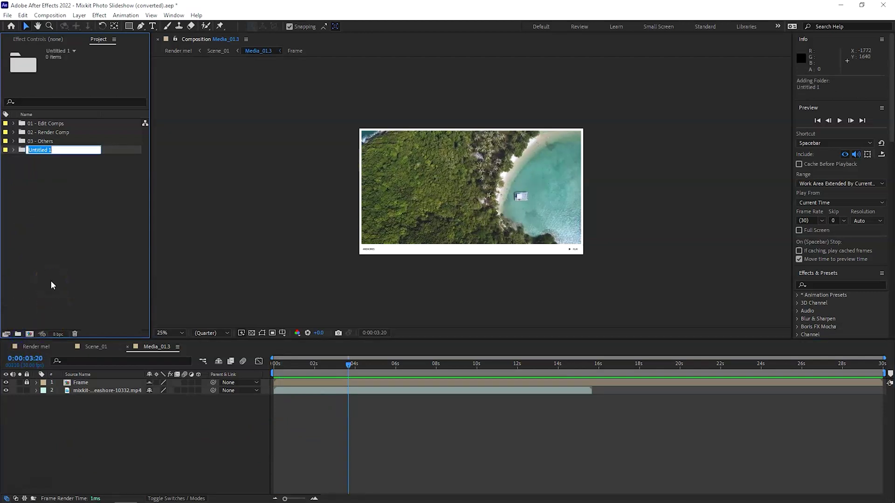
{"action": "type", "text": "Media"}
{"action": "left_click", "coordinate": [50, 200]}
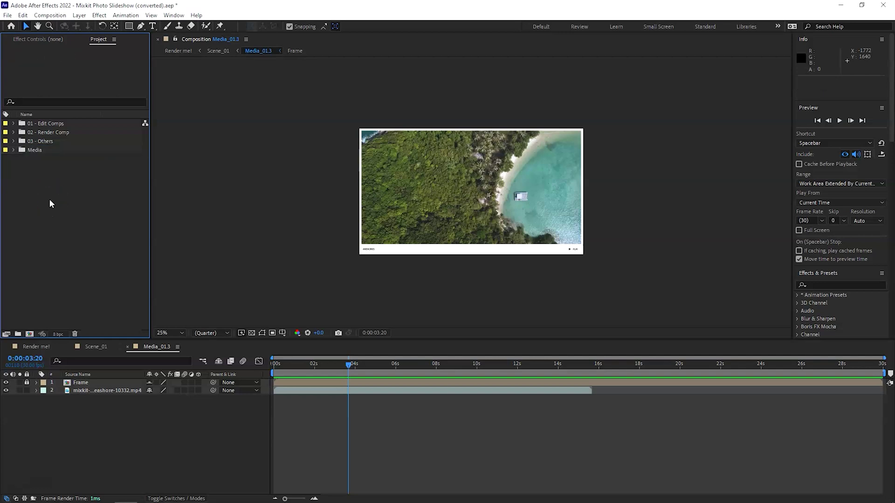
{"action": "left_click", "coordinate": [72, 219]}
{"action": "double_click", "coordinate": [72, 219]}
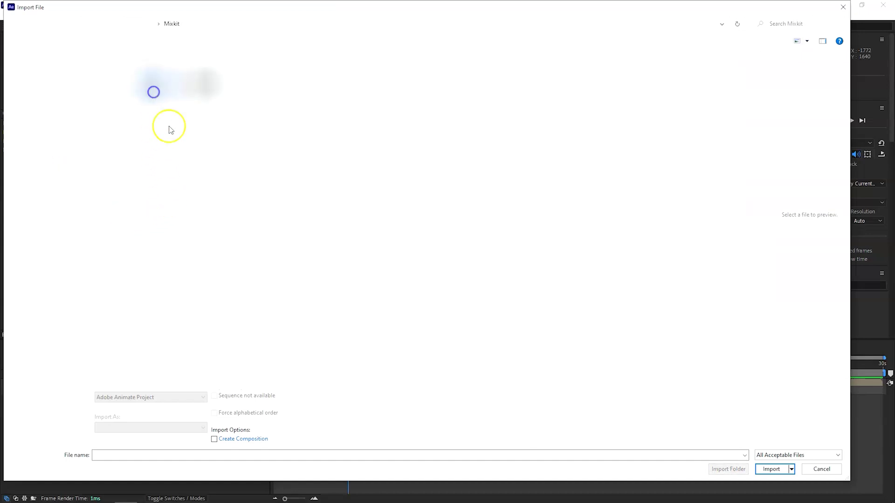
Import both personal videos and move them into the Media folder
{"action": "left_click_drag", "start_coordinate": [170, 126], "coordinate": [139, 63]}
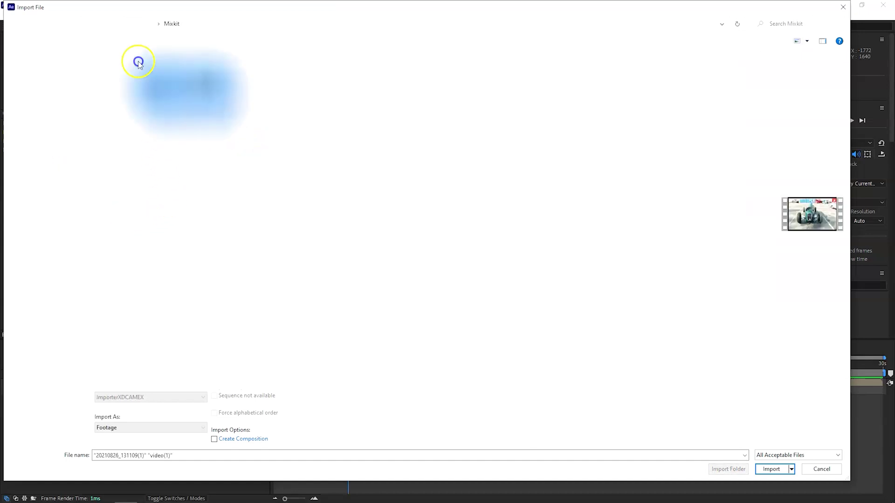
{"action": "left_click", "coordinate": [767, 469]}
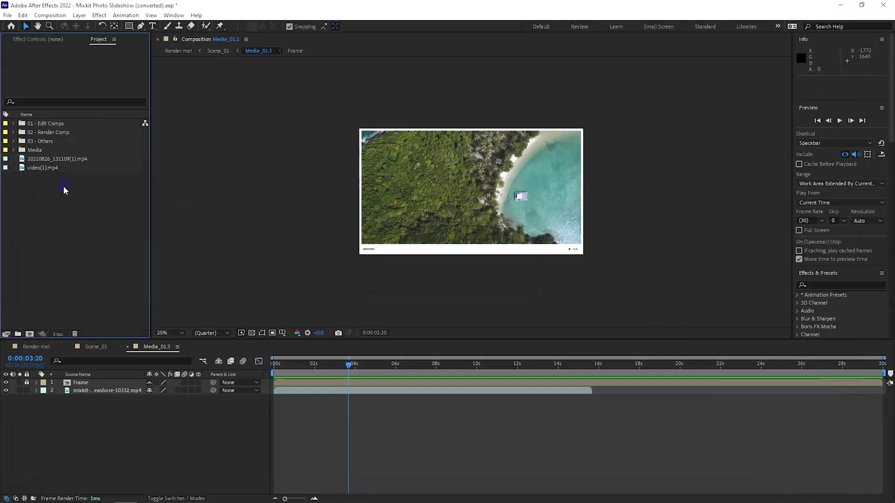
{"action": "left_click_drag", "start_coordinate": [63, 187], "coordinate": [37, 152]}
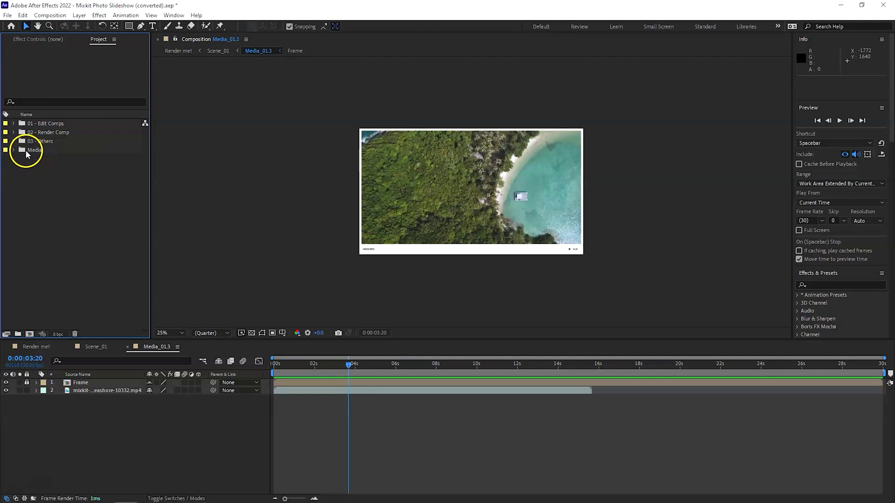
{"action": "left_click", "coordinate": [14, 150]}
Add the 20210826_131109(1).mp4 castle clip as a layer in Media_01.3
{"action": "left_click", "coordinate": [61, 160]}
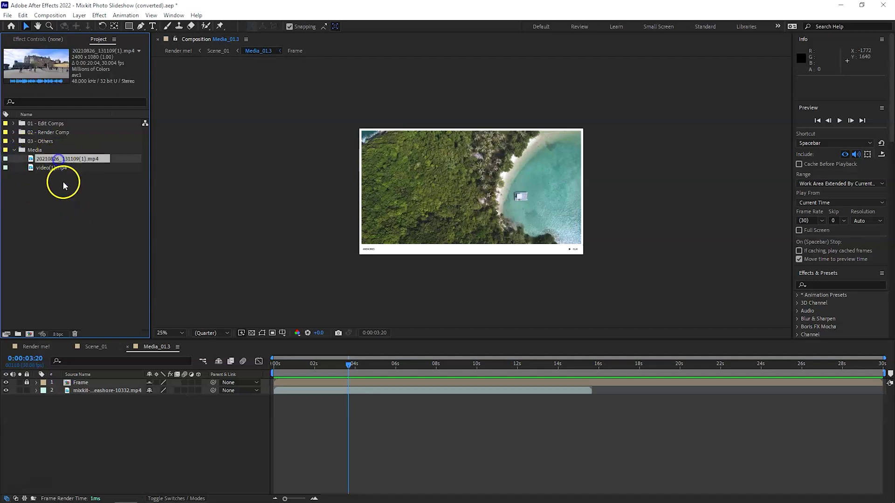
{"action": "left_click", "coordinate": [55, 171]}
{"action": "left_click", "coordinate": [54, 159]}
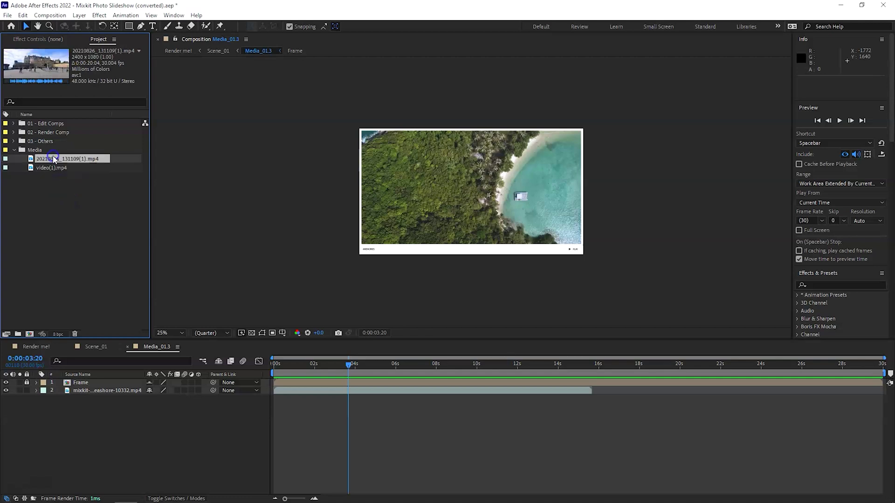
{"action": "left_click_drag", "start_coordinate": [59, 162], "coordinate": [85, 393]}
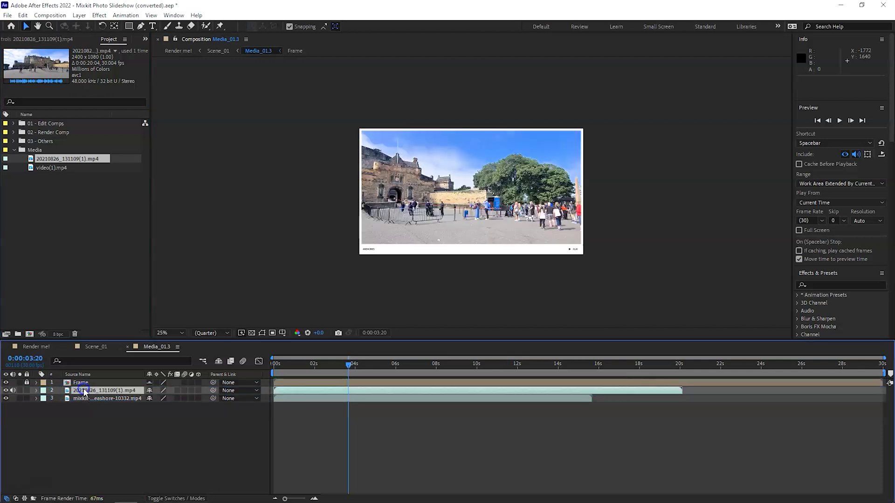
Turn off the mixkit beach footage layer's visibility and select the castle clip layer
{"action": "left_click", "coordinate": [82, 413]}
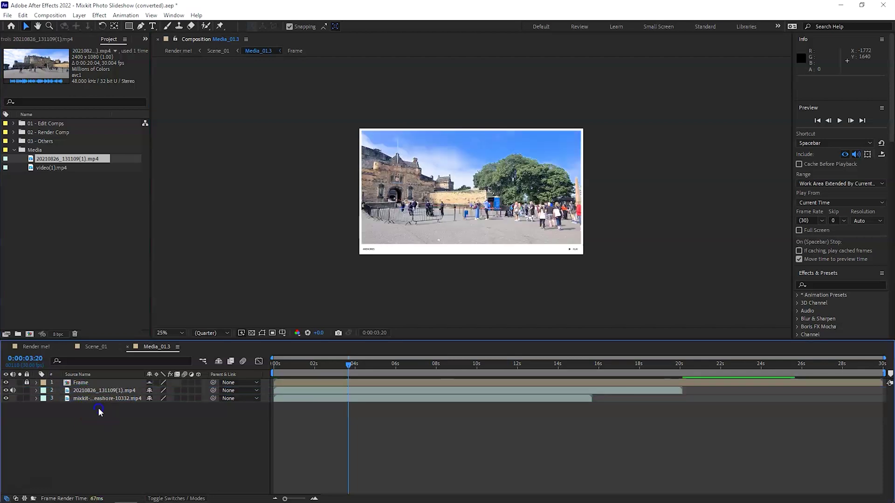
{"action": "left_click", "coordinate": [6, 398]}
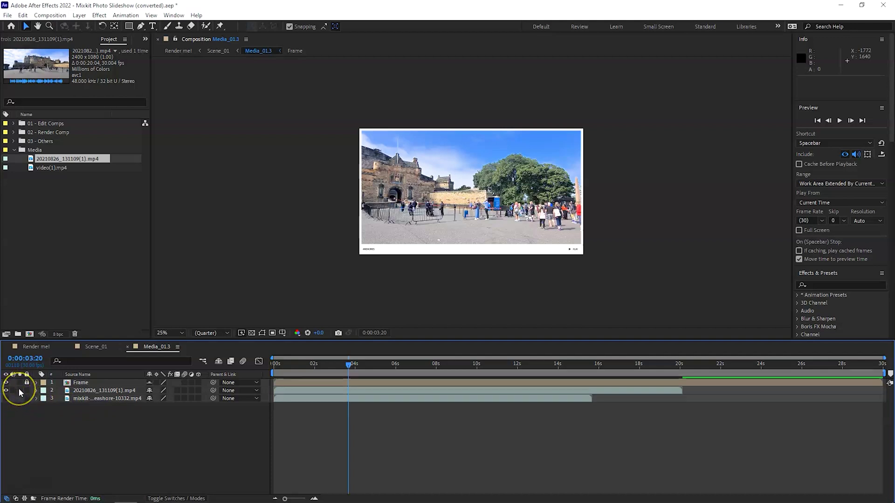
{"action": "left_click", "coordinate": [78, 391]}
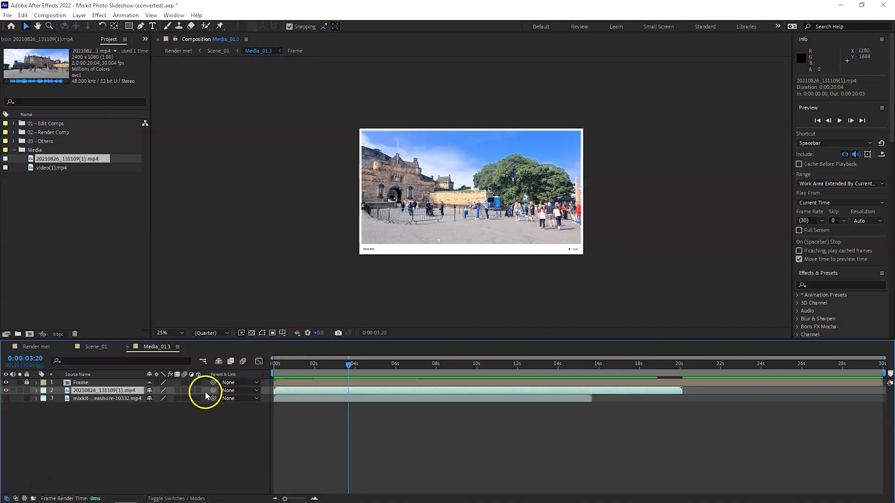
Preview the castle clip inside the frame from the composition start
{"action": "key", "text": "Home"}
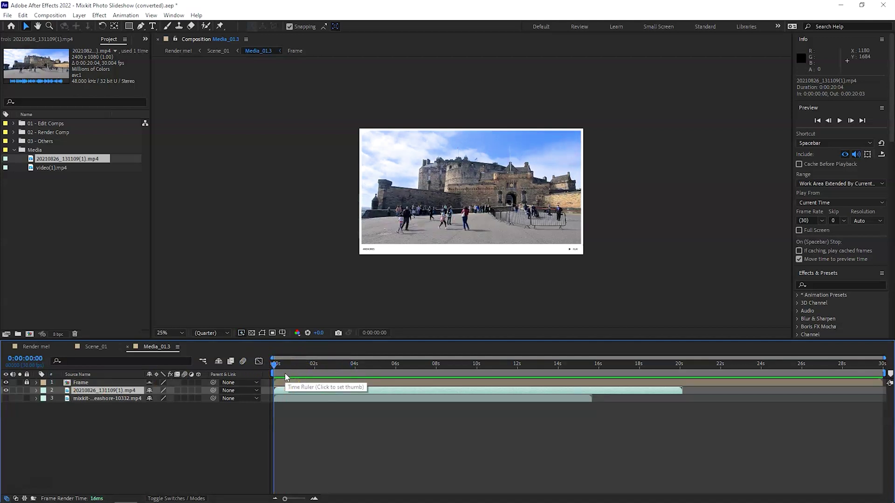
{"action": "left_click", "coordinate": [274, 376]}
{"action": "key", "text": "space"}
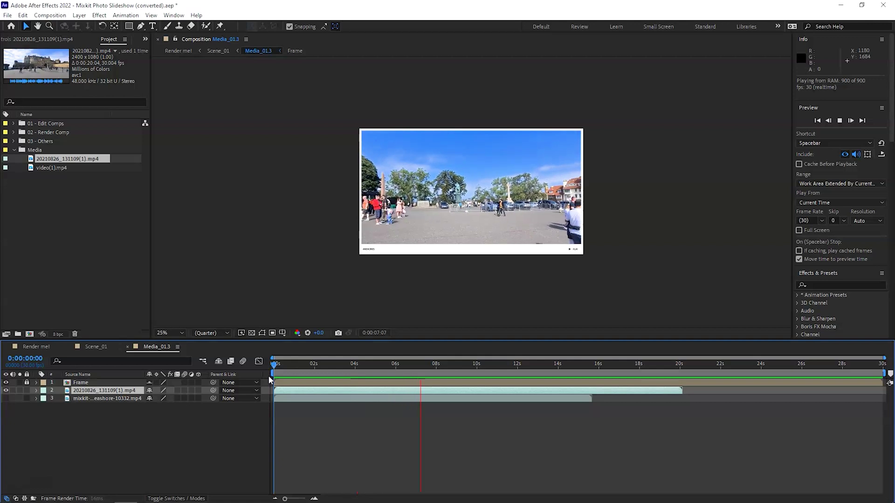
{"action": "left_click", "coordinate": [83, 384]}
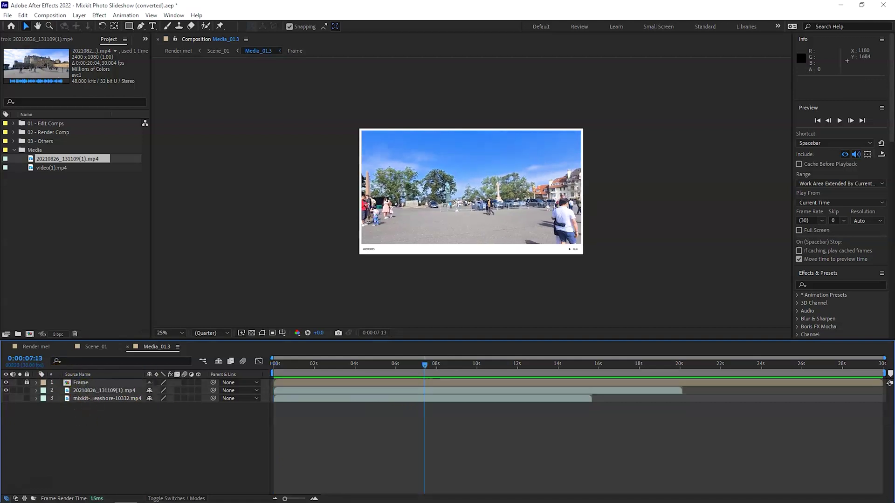
Unlock the Frame layer and open the Frame composition
{"action": "left_click", "coordinate": [27, 383]}
{"action": "left_click", "coordinate": [23, 410]}
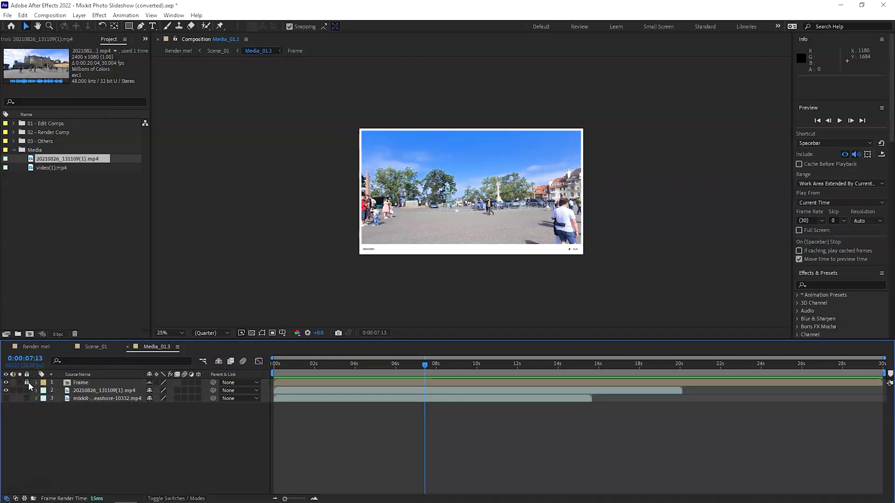
{"action": "left_click", "coordinate": [41, 403]}
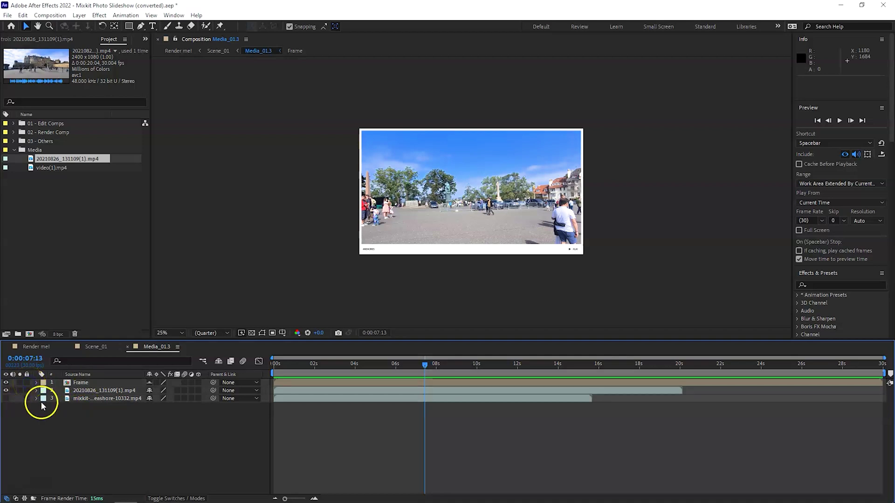
Replace the #memories caption text with 'Edinburgh castle'
{"action": "double_click", "coordinate": [78, 383]}
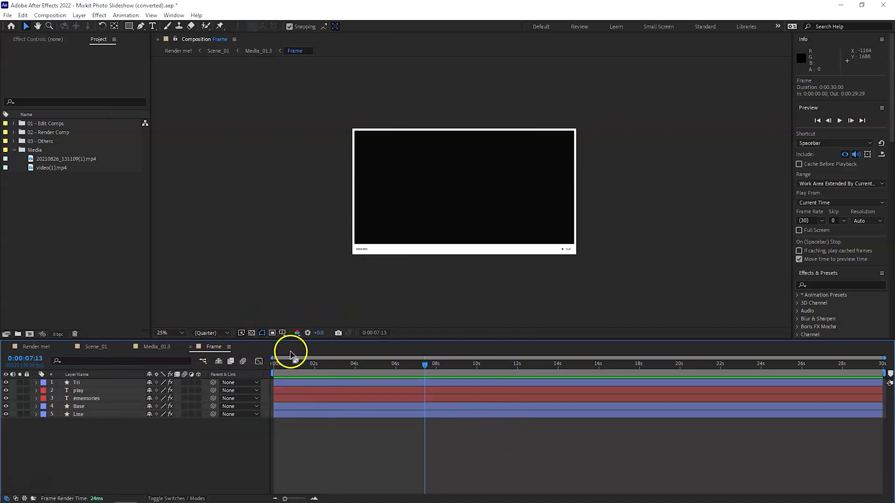
{"action": "scroll", "coordinate": [379, 264], "scroll_direction": "up", "scroll_amount": 4}
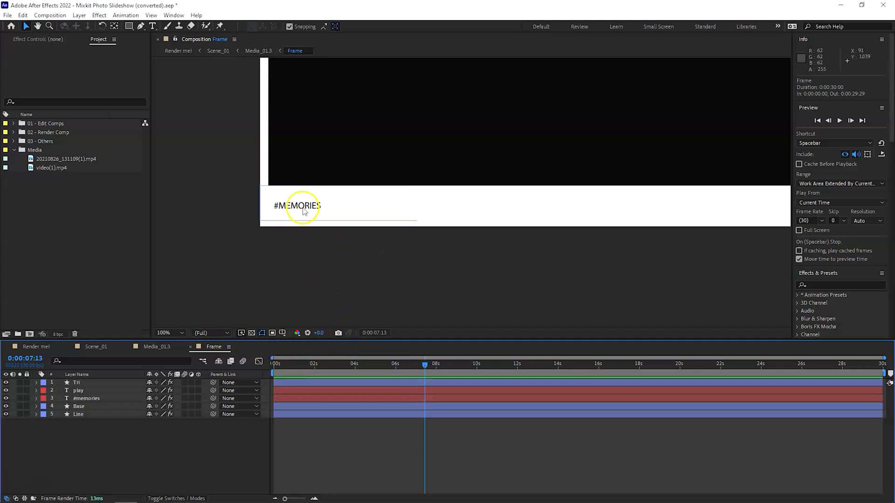
{"action": "left_click", "coordinate": [304, 211]}
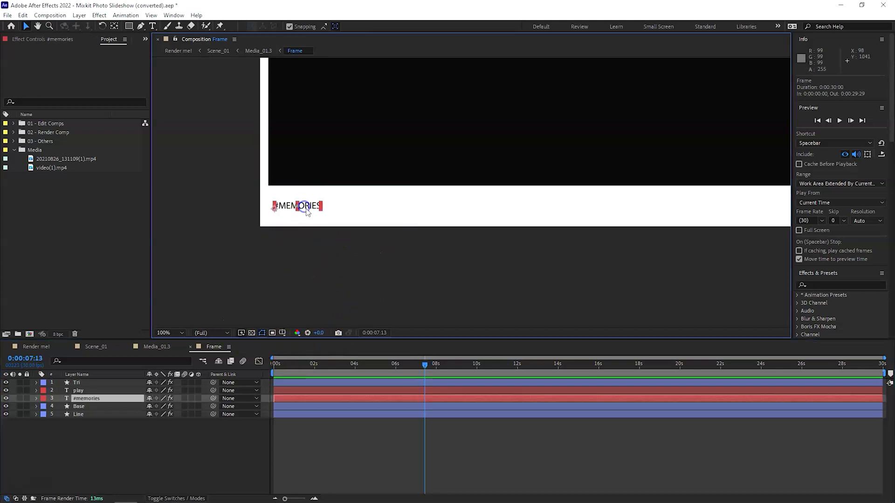
{"action": "double_click", "coordinate": [88, 399]}
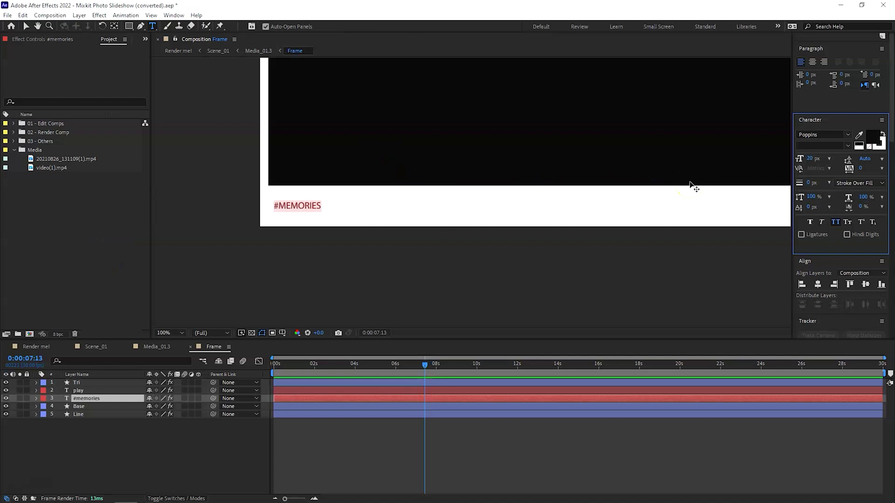
{"action": "type", "text": "Edinburgh castl"}
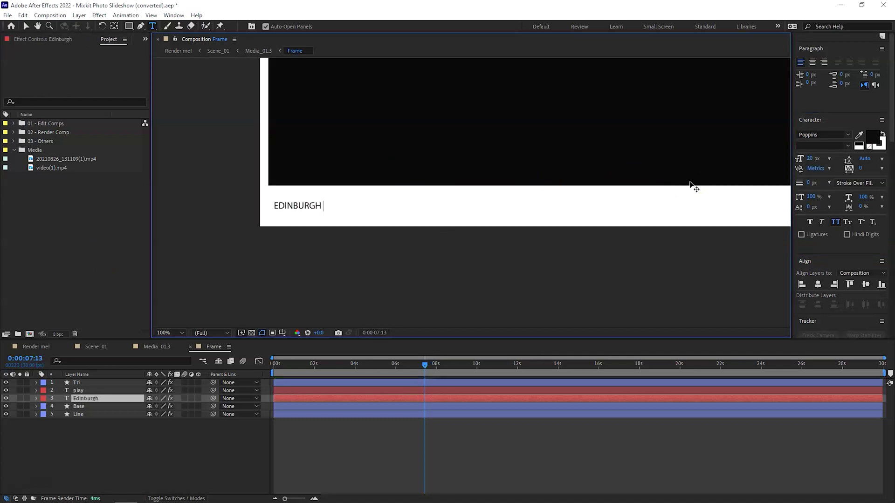
{"action": "type", "text": "e"}
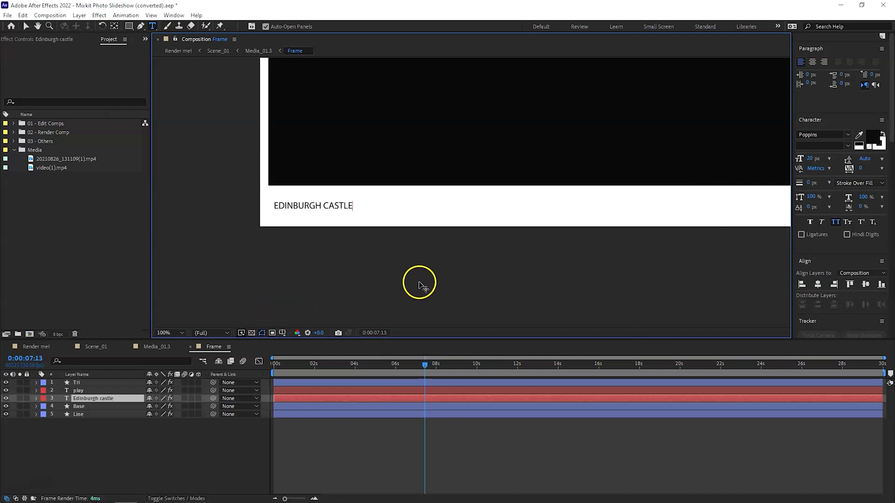
{"action": "type", "text": "hhhhh"}
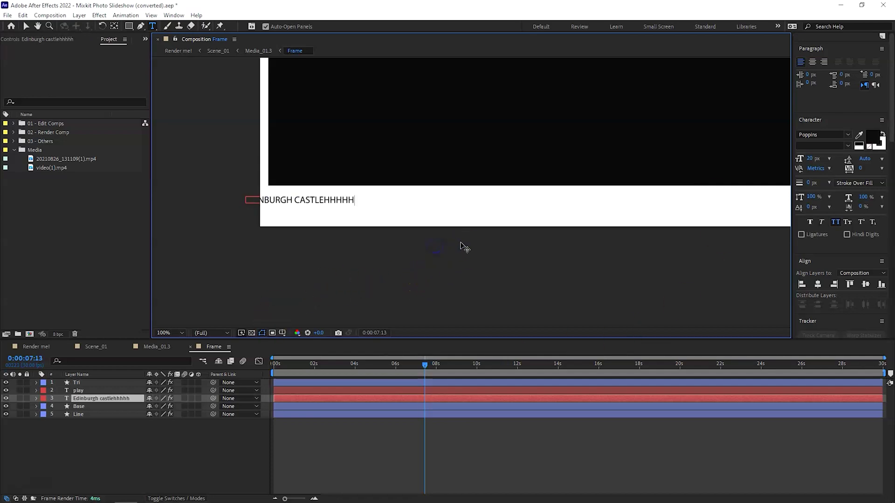
{"action": "key", "text": "BackSpace"}
{"action": "key", "text": "BackSpace"}
{"action": "key", "text": "BackSpace"}
{"action": "key", "text": "BackSpace"}
{"action": "key", "text": "BackSpace"}
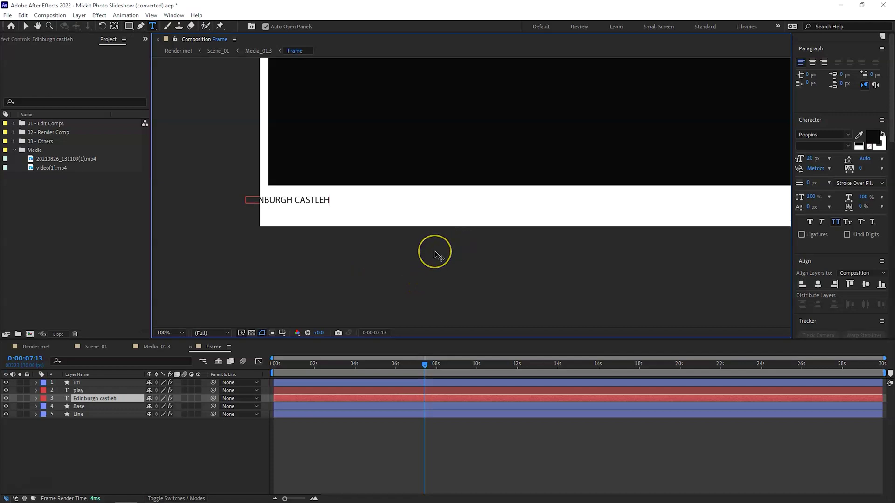
{"action": "key", "text": "KP_Enter"}
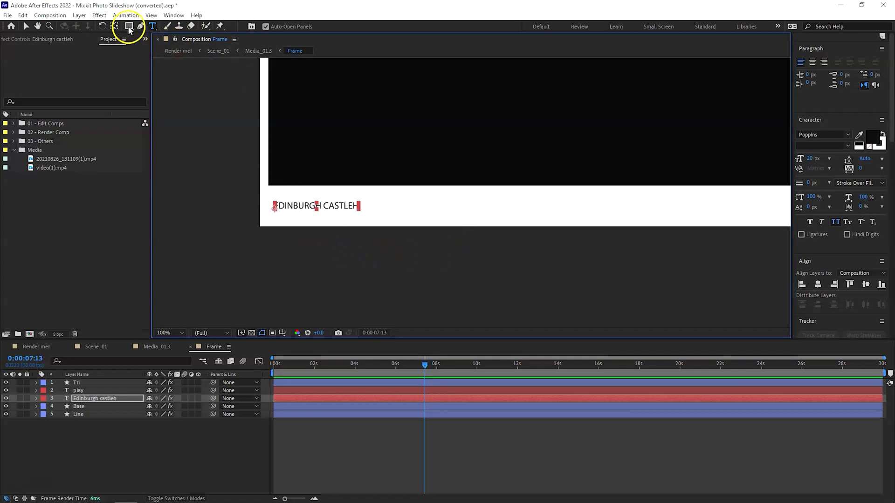
Pan the composition view to inspect the right edge and PLAY label
{"action": "left_click", "coordinate": [38, 26]}
{"action": "left_click", "coordinate": [434, 233]}
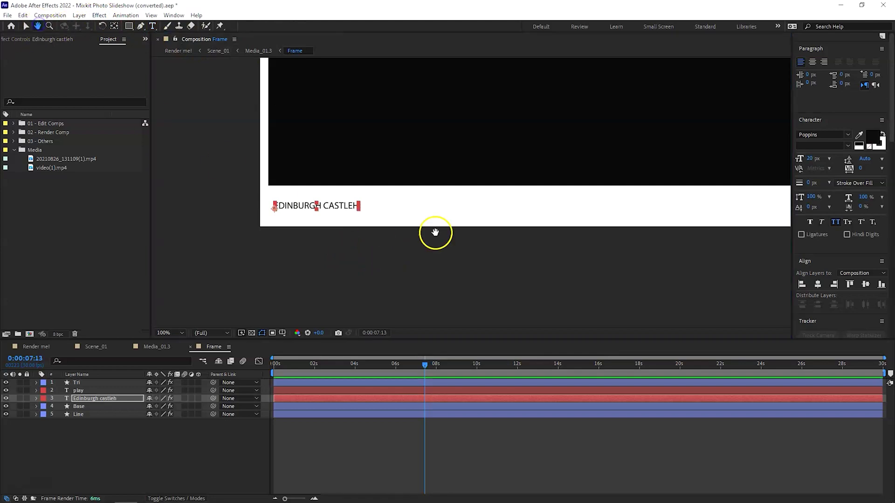
{"action": "left_click_drag", "start_coordinate": [607, 273], "coordinate": [494, 286]}
{"action": "left_click_drag", "start_coordinate": [741, 205], "coordinate": [562, 206]}
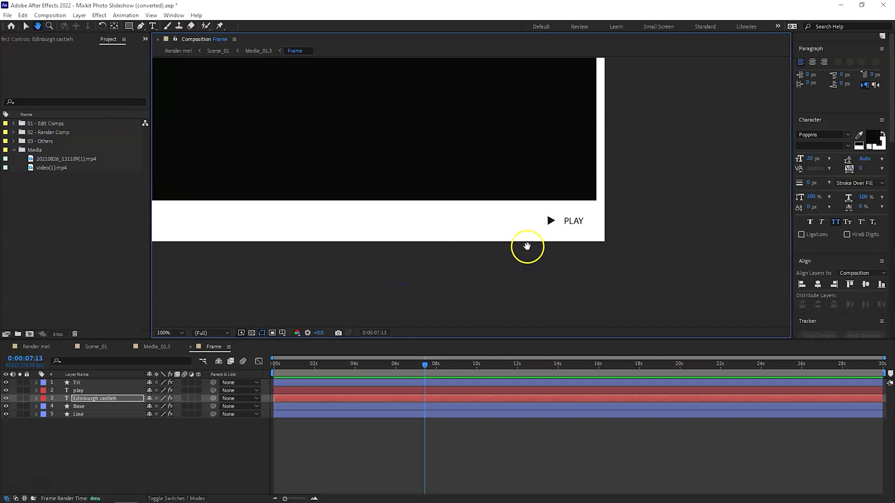
{"action": "left_click_drag", "start_coordinate": [481, 256], "coordinate": [631, 262]}
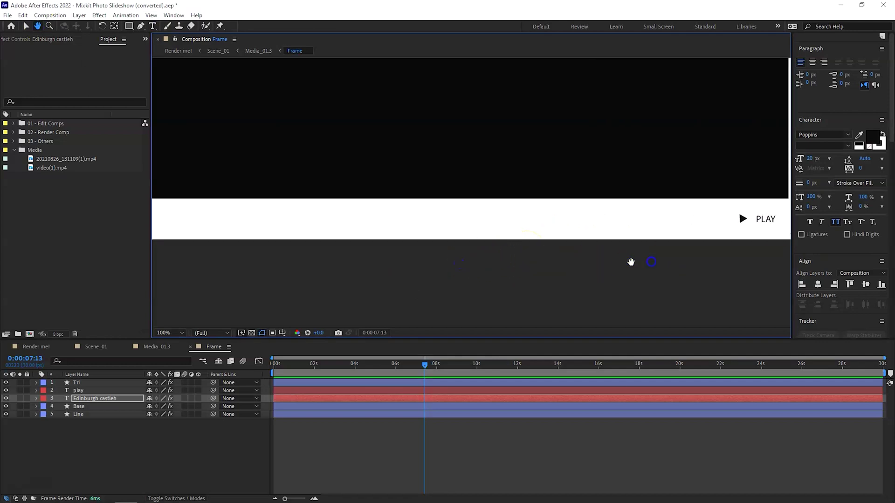
{"action": "left_click", "coordinate": [536, 264]}
{"action": "scroll", "coordinate": [536, 266], "scroll_direction": "down", "scroll_amount": 2}
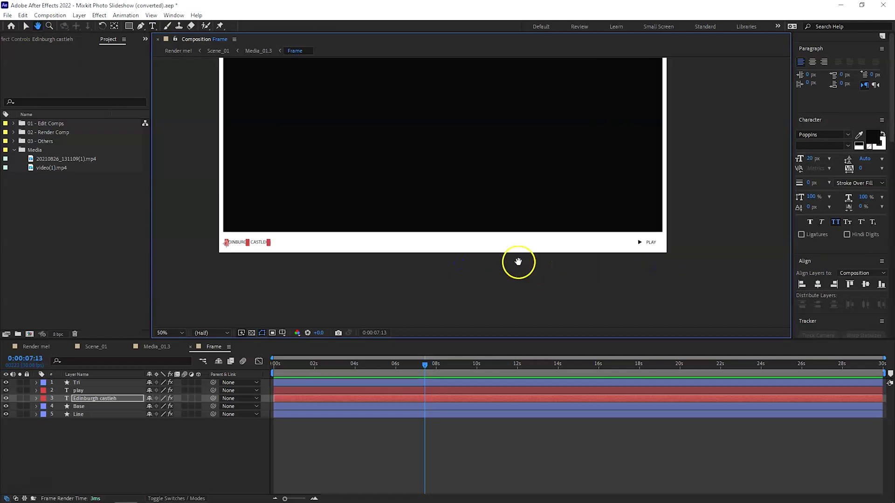
{"action": "scroll", "coordinate": [463, 260], "scroll_direction": "down", "scroll_amount": 2}
{"action": "scroll", "coordinate": [465, 261], "scroll_direction": "up", "scroll_amount": 2}
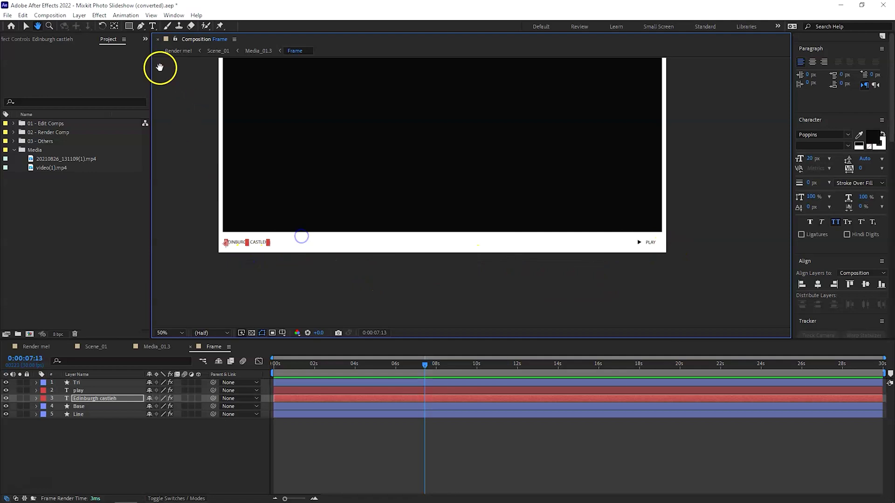
Select the Line layer at the frame's bottom edge, leaving its name unchanged
{"action": "left_click", "coordinate": [26, 26]}
{"action": "left_click", "coordinate": [293, 251]}
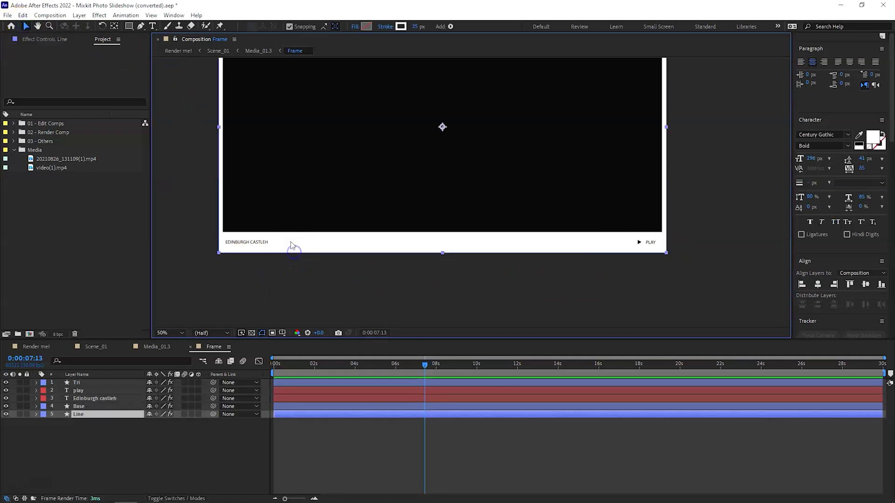
{"action": "scroll", "coordinate": [246, 262], "scroll_direction": "up", "scroll_amount": 2}
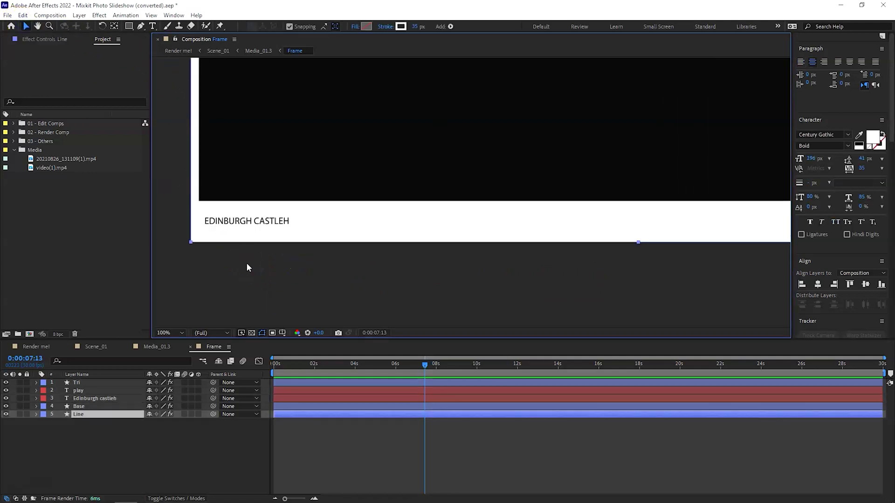
{"action": "key", "text": "Return"}
{"action": "left_click", "coordinate": [133, 356]}
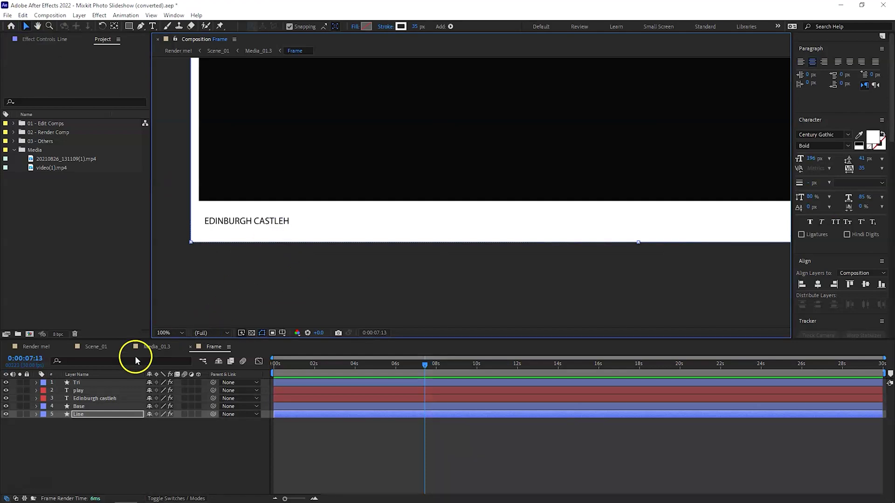
Delete the stray trailing H so the caption reads EDINBURGH CASTLE
{"action": "left_click", "coordinate": [104, 398]}
{"action": "double_click", "coordinate": [121, 399]}
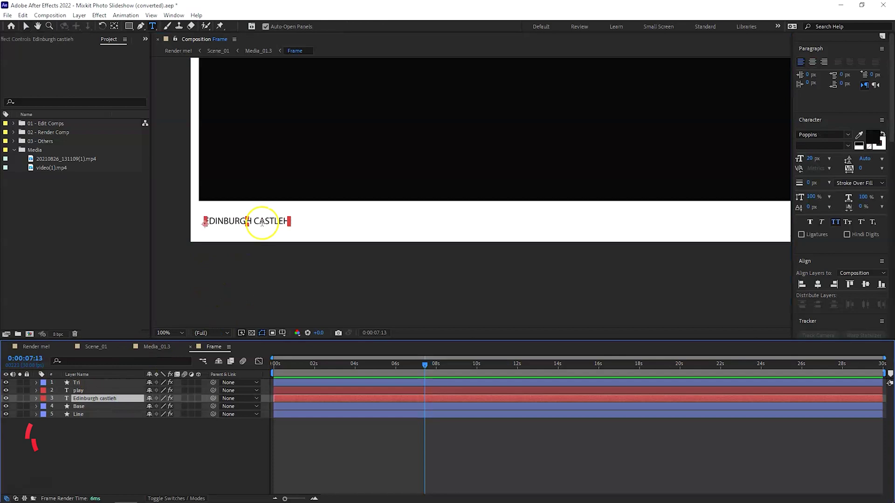
{"action": "left_click", "coordinate": [284, 218]}
{"action": "key", "text": "BackSpace"}
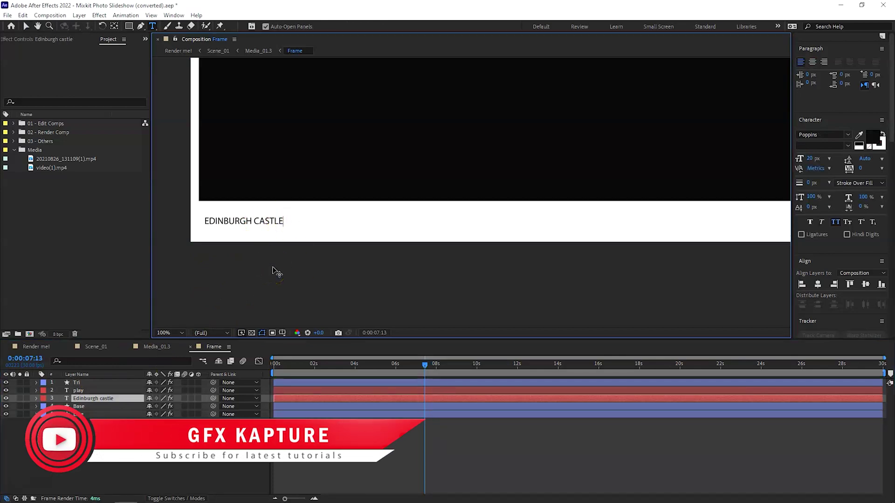
{"action": "left_click", "coordinate": [25, 26]}
{"action": "left_click", "coordinate": [261, 265]}
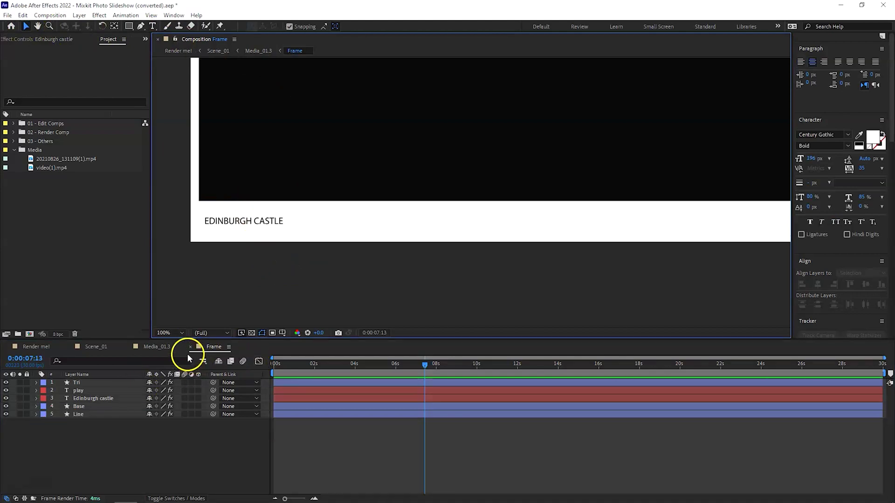
{"action": "left_click", "coordinate": [232, 227]}
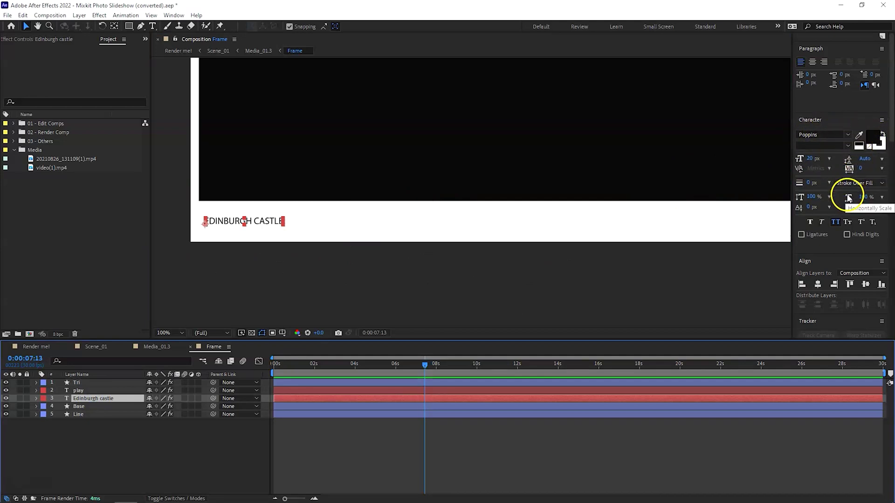
Close the Frame composition and view Media_01.3's captioned castle clip at 50% magnification
{"action": "left_click", "coordinate": [191, 350]}
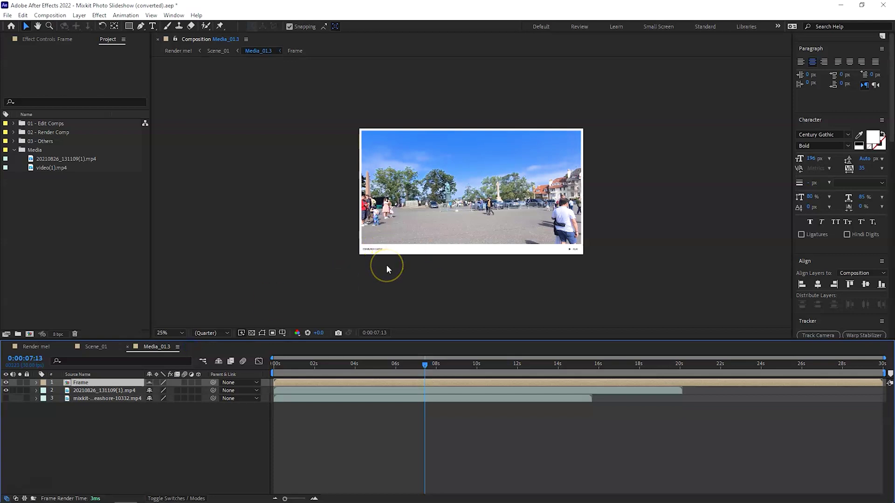
{"action": "scroll", "coordinate": [386, 266], "scroll_direction": "up", "scroll_amount": 2}
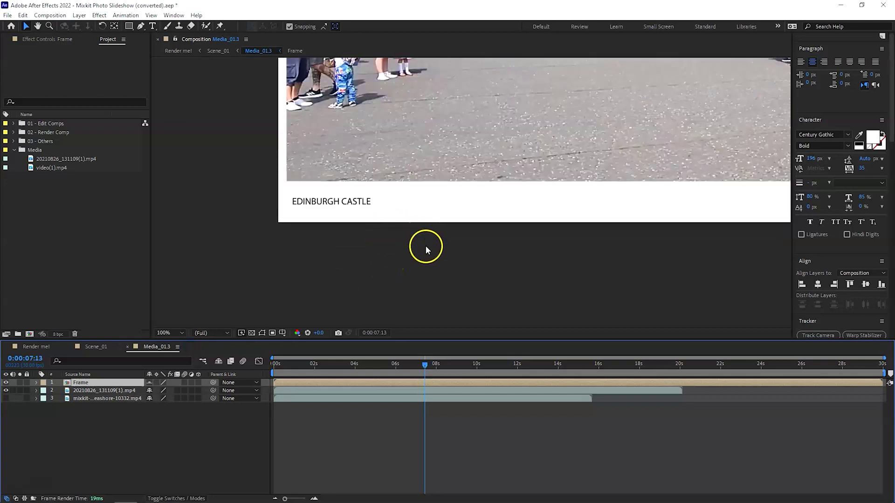
{"action": "left_click_drag", "start_coordinate": [428, 247], "coordinate": [399, 323]}
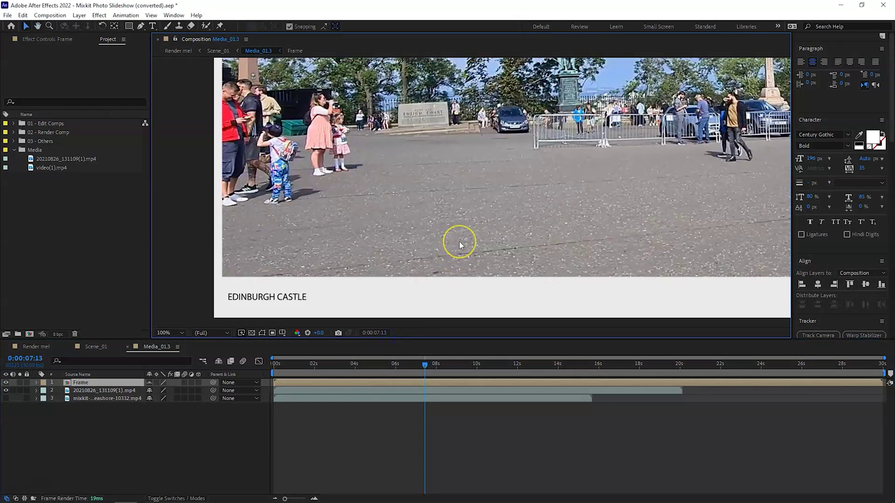
{"action": "scroll", "coordinate": [459, 241], "scroll_direction": "down", "scroll_amount": 2}
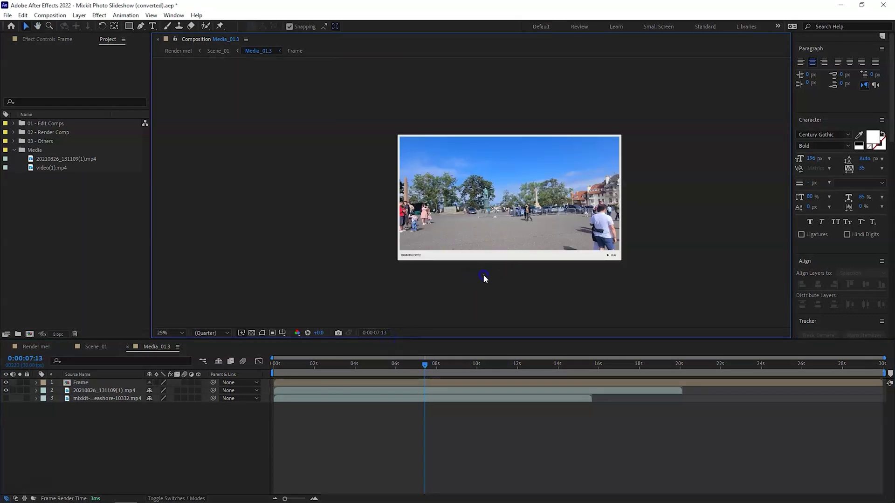
{"action": "left_click_drag", "start_coordinate": [450, 257], "coordinate": [396, 261]}
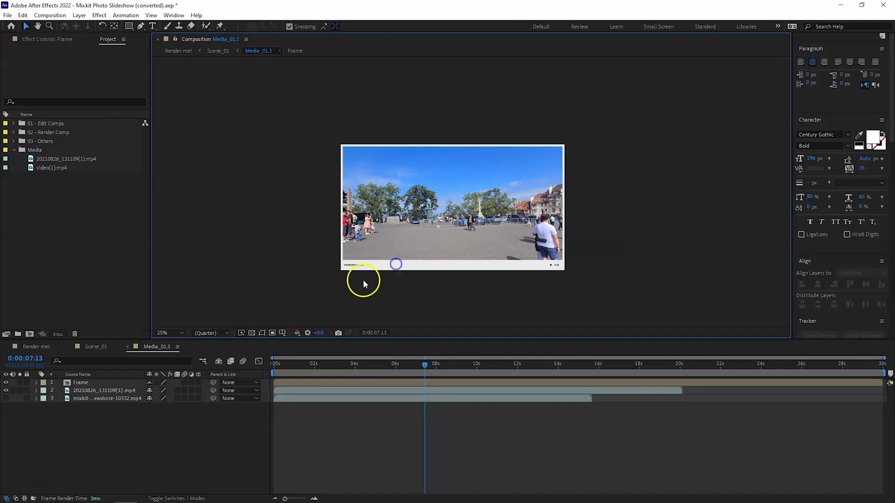
{"action": "left_click", "coordinate": [179, 332]}
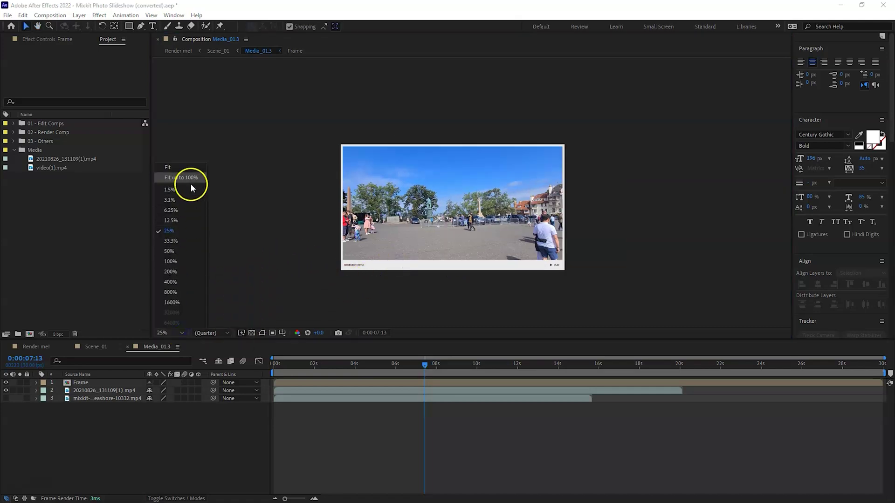
{"action": "left_click", "coordinate": [190, 169]}
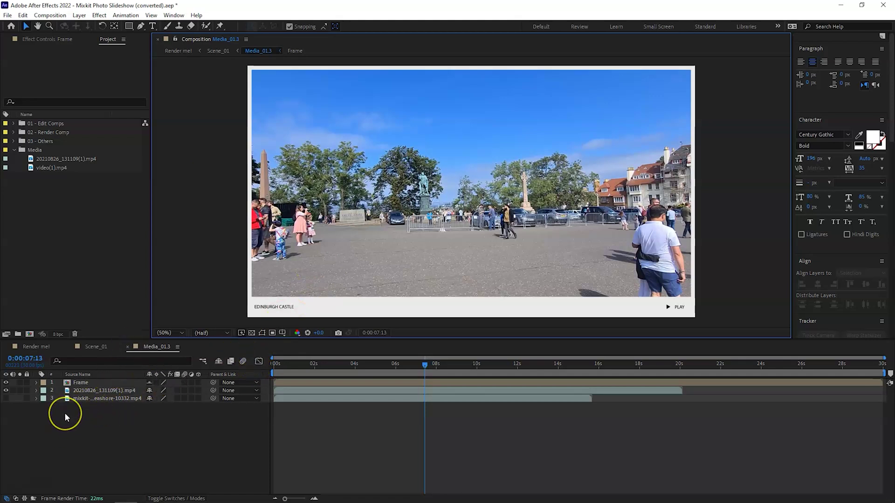
Return to Scene_01 and move the time indicator to its first frames
{"action": "left_click", "coordinate": [129, 349]}
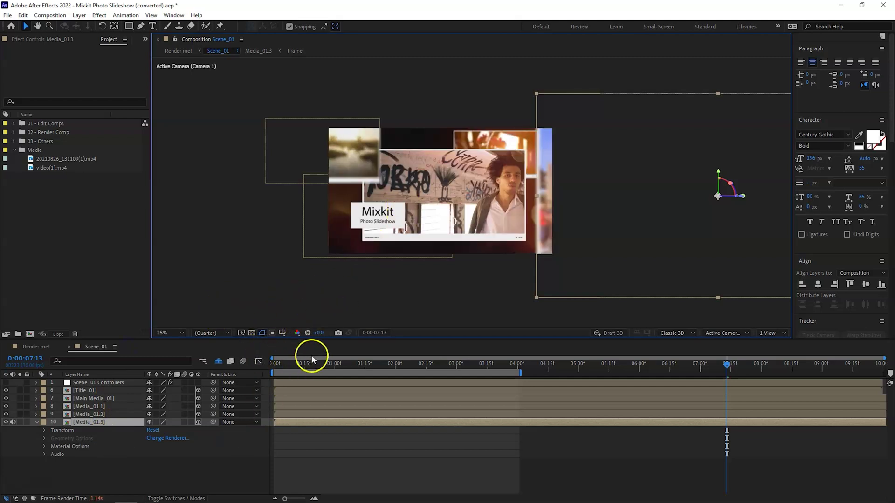
{"action": "left_click", "coordinate": [296, 363]}
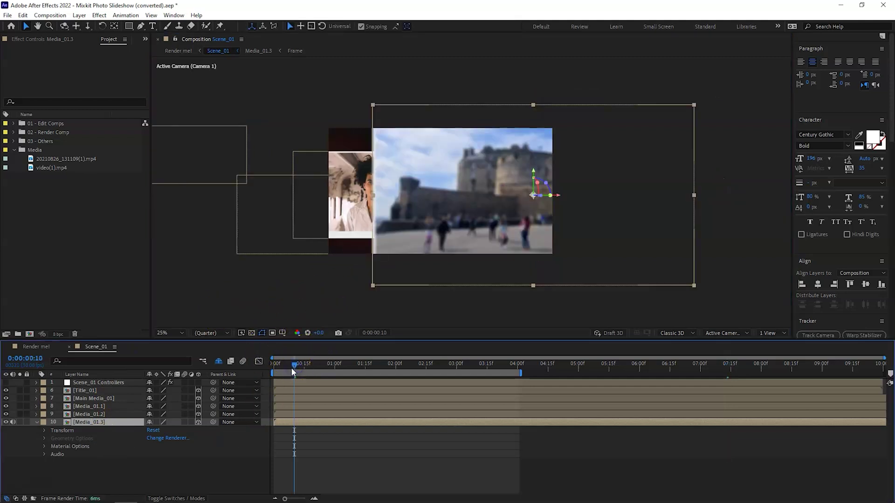
{"action": "left_click_drag", "start_coordinate": [287, 365], "coordinate": [279, 367]}
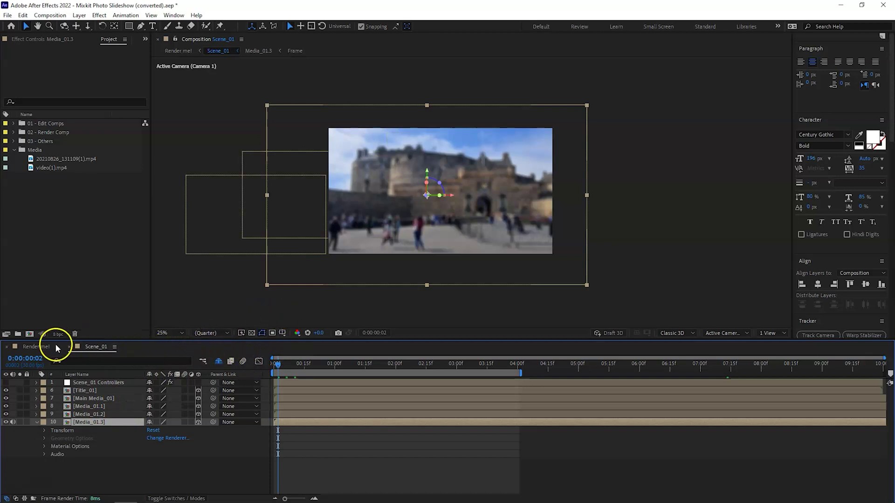
Switch to Render me! and preview the slideshow from 0:00:00:00
{"action": "left_click", "coordinate": [34, 348]}
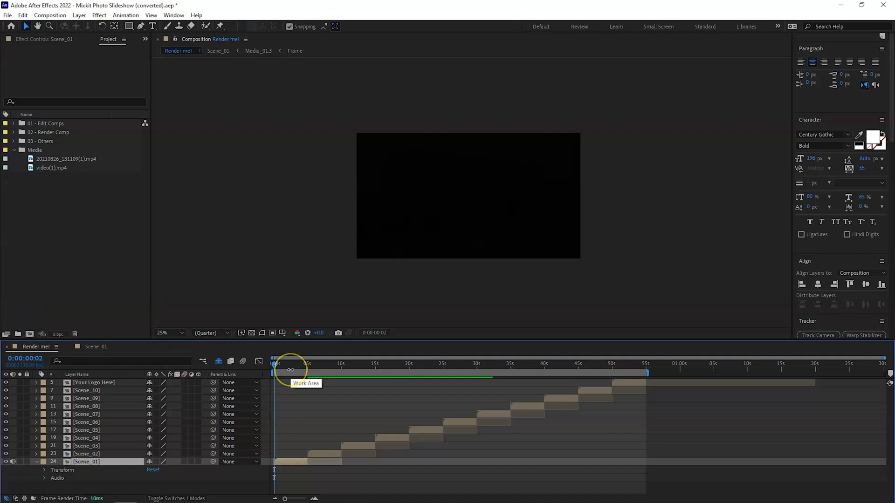
{"action": "key", "text": "space"}
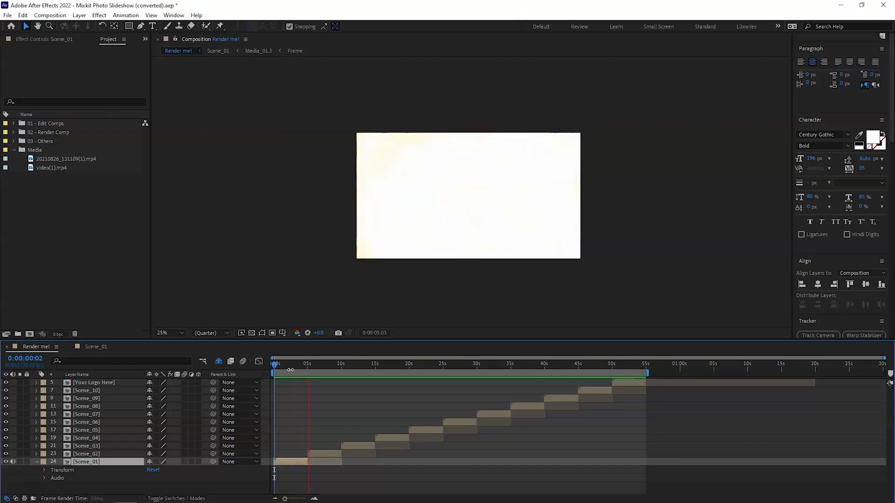
{"action": "key", "text": "space"}
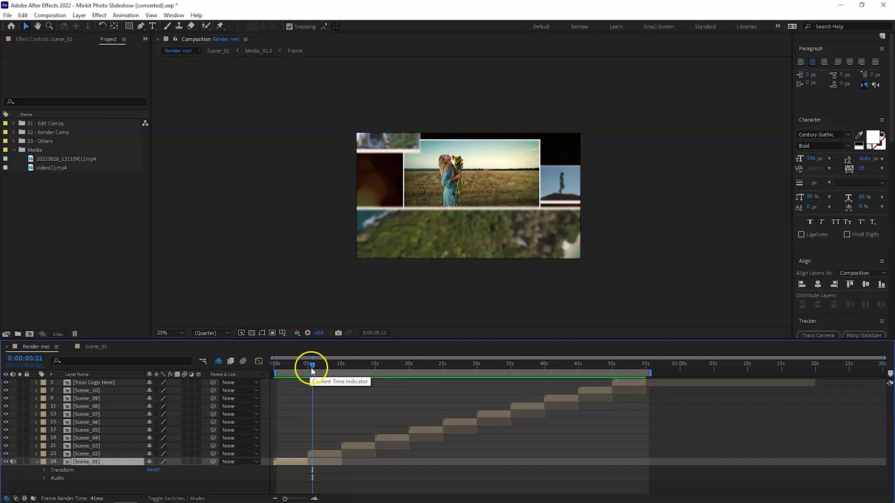
{"action": "left_click_drag", "start_coordinate": [312, 366], "coordinate": [261, 367]}
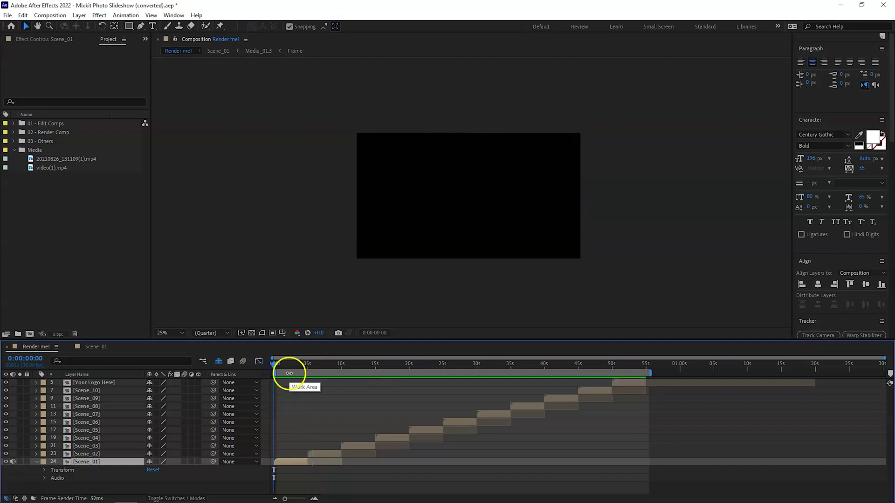
{"action": "key", "text": "space"}
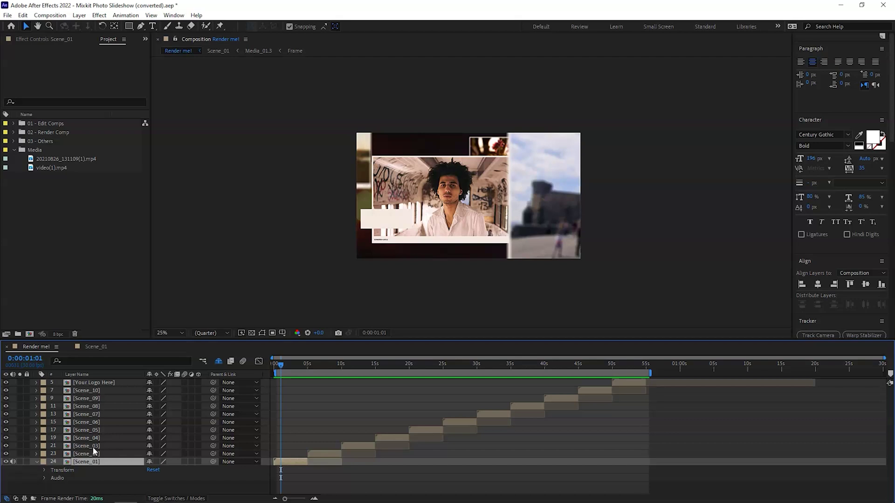
{"action": "left_click", "coordinate": [86, 462]}
{"action": "double_click", "coordinate": [85, 462]}
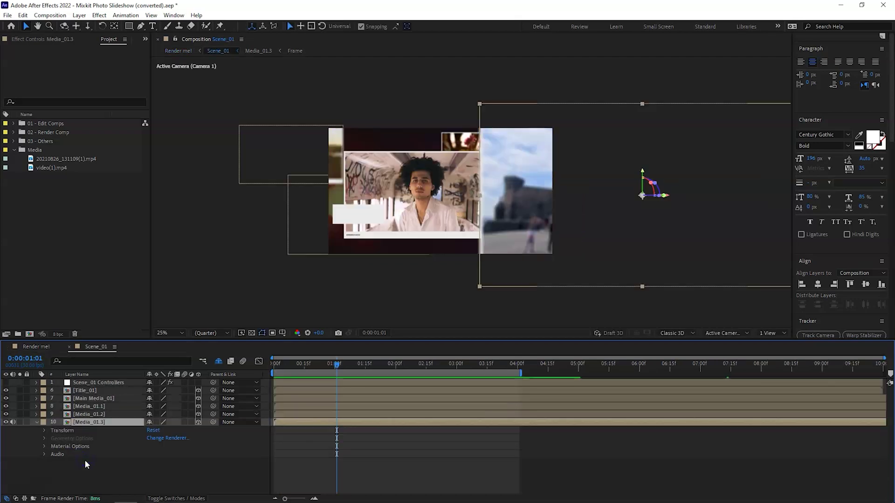
{"action": "double_click", "coordinate": [91, 423]}
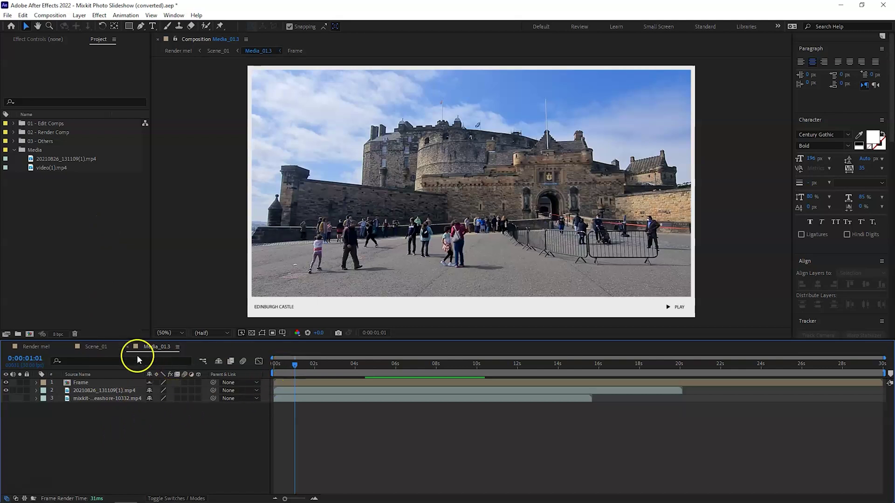
{"action": "left_click", "coordinate": [126, 347]}
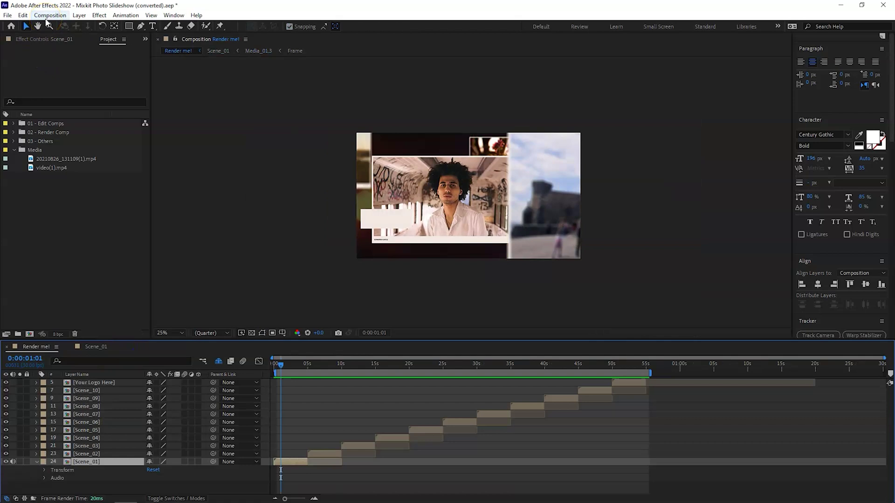
Open the Composition menu to reach Add to Render Queue
{"action": "left_click", "coordinate": [49, 15]}
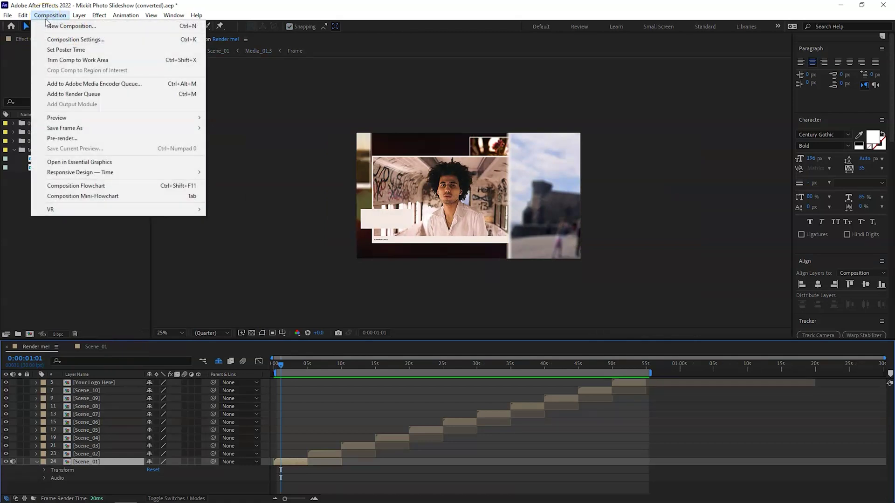